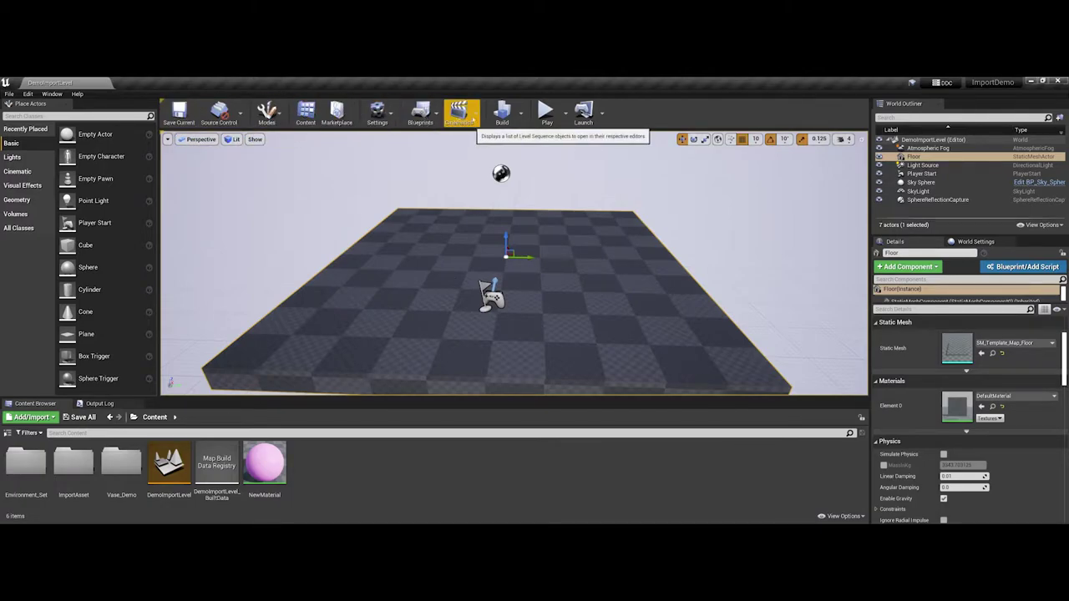
# Step: Create a new level sequence and save it in the Content folder as demoSequenceBasic
pyautogui.click(462, 115)
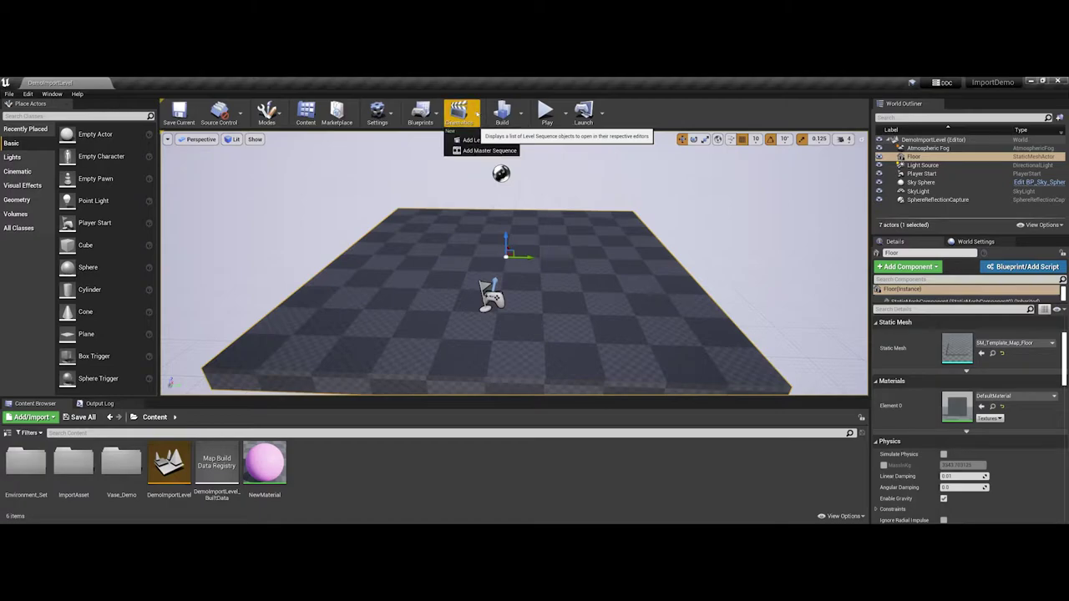
pyautogui.click(475, 140)
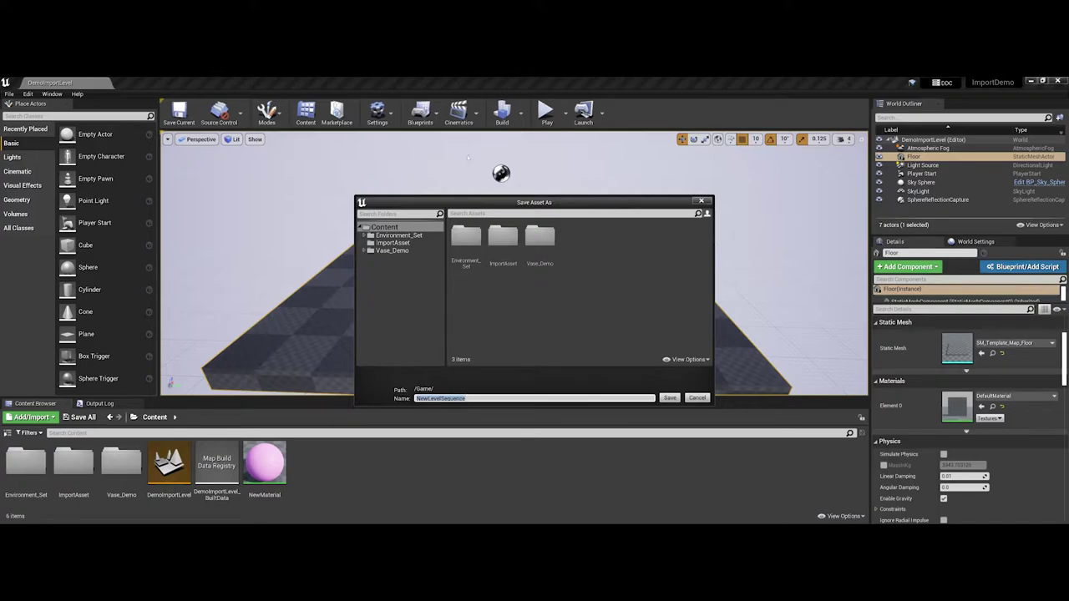
pyautogui.write('demoSequenceBasic')
pyautogui.click(671, 401)
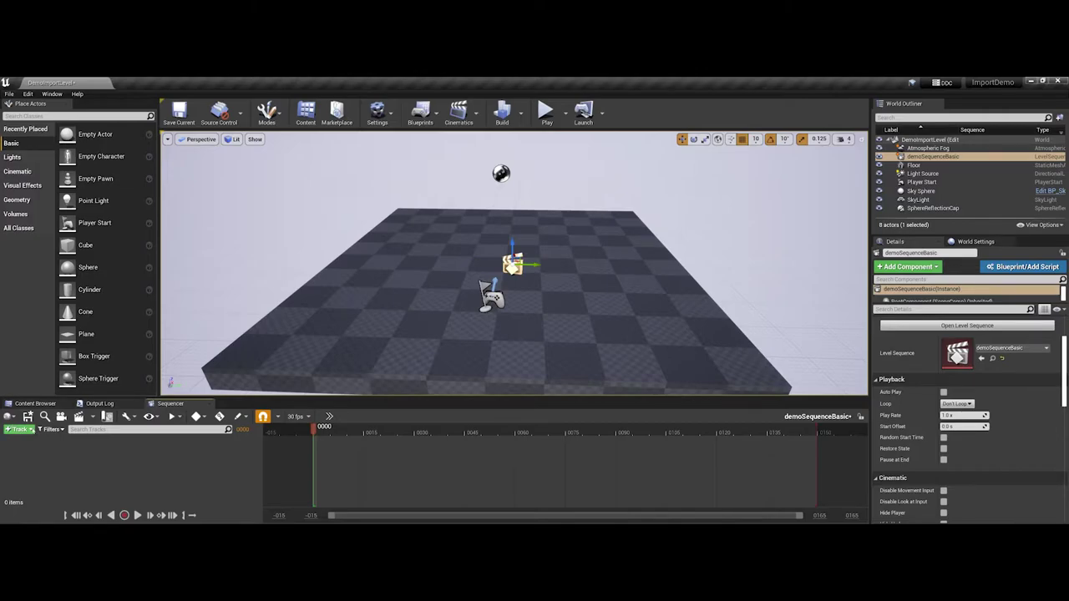
pyautogui.click(18, 429)
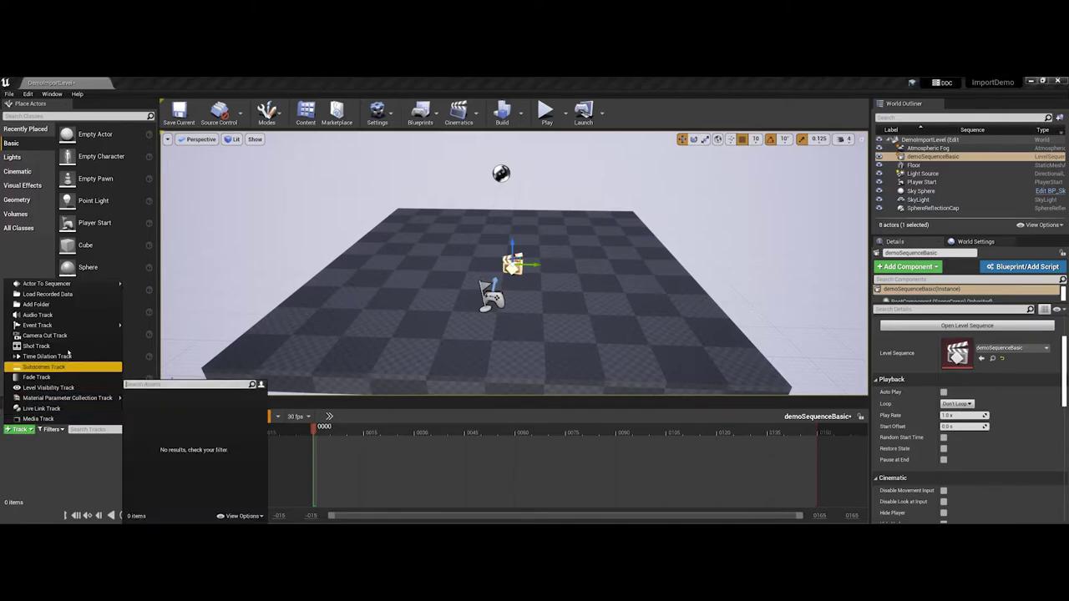
pyautogui.moveTo(92, 289)
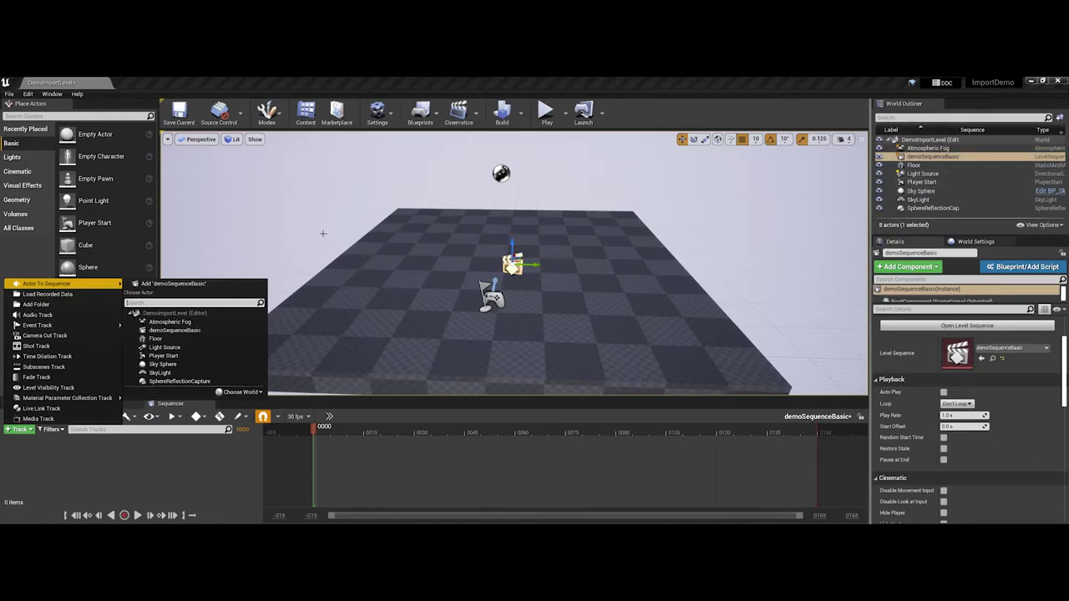
pyautogui.click(18, 431)
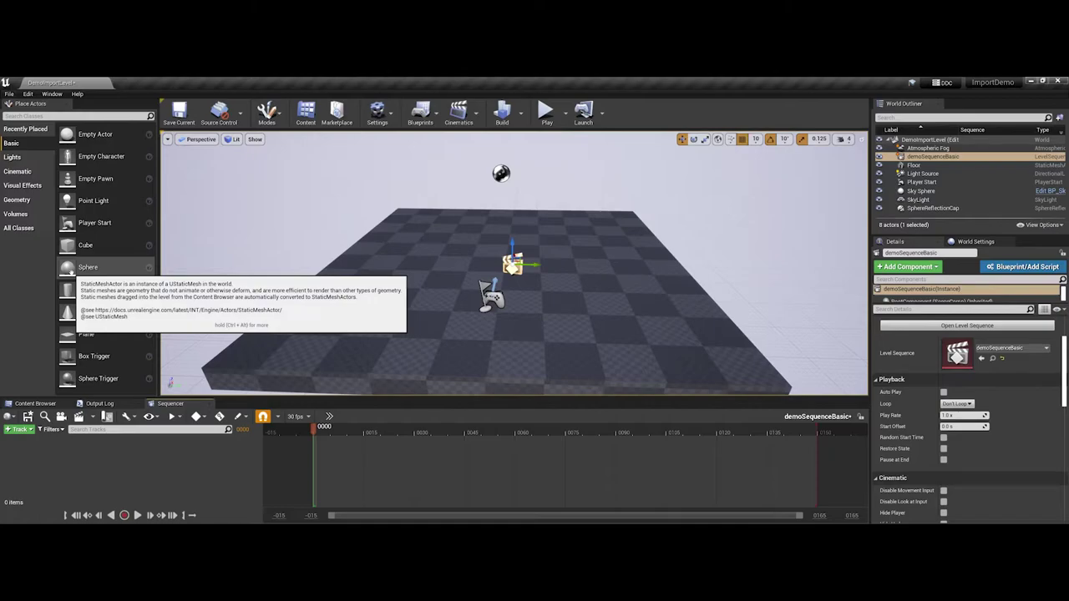
# Step: Place a sphere at the far left corner of the floor and rename it staticSphereAnimate
pyautogui.moveTo(87, 267); pyautogui.dragTo(407, 194)
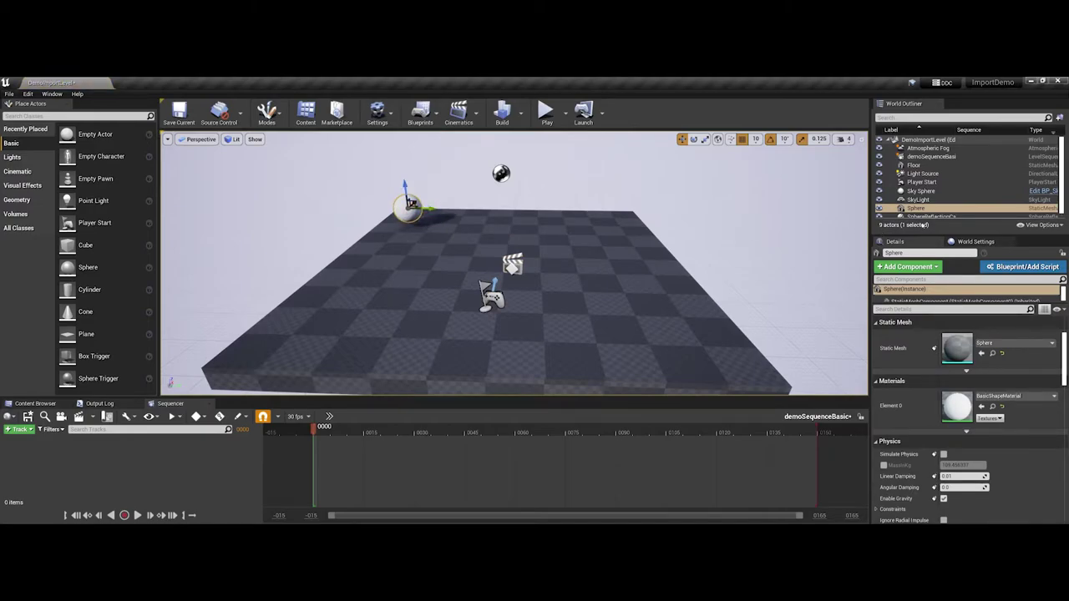
pyautogui.click(919, 208)
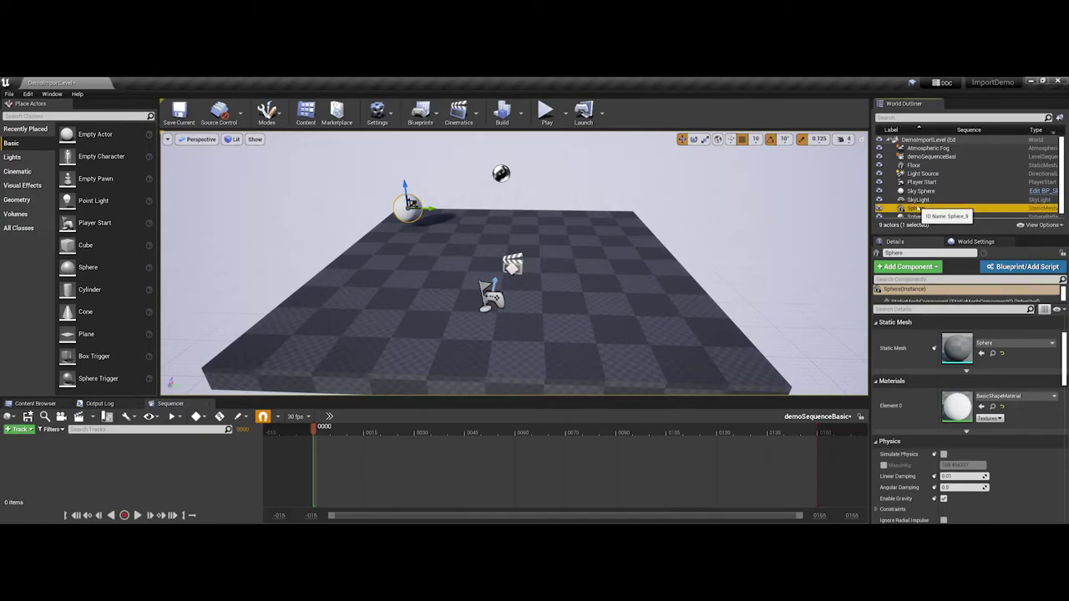
pyautogui.click(919, 208)
pyautogui.press('BackSpace')
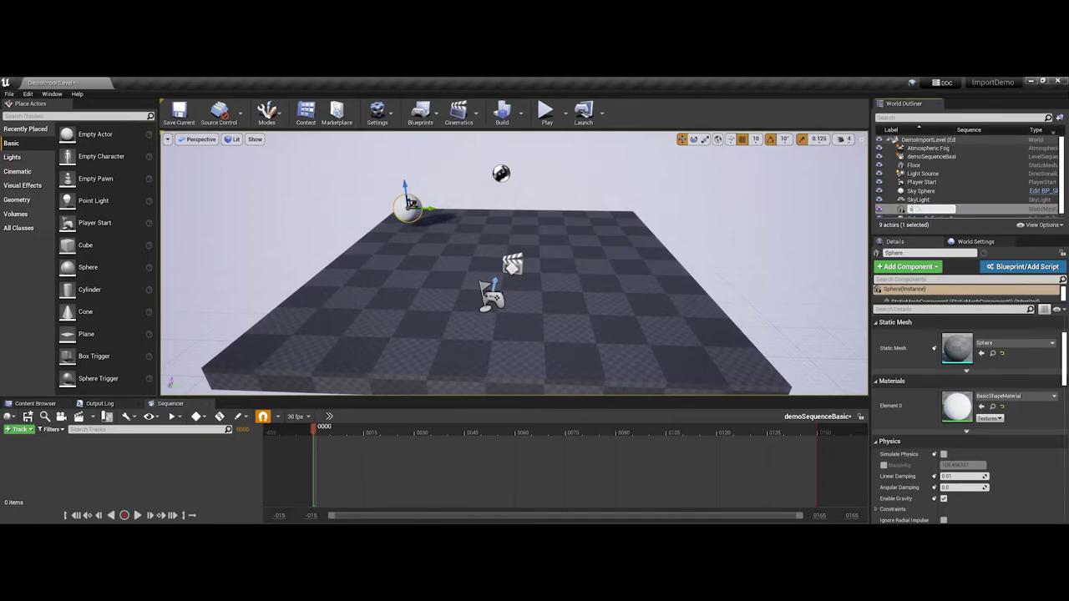
pyautogui.write('staticSphereAnimate')
pyautogui.press('Return')
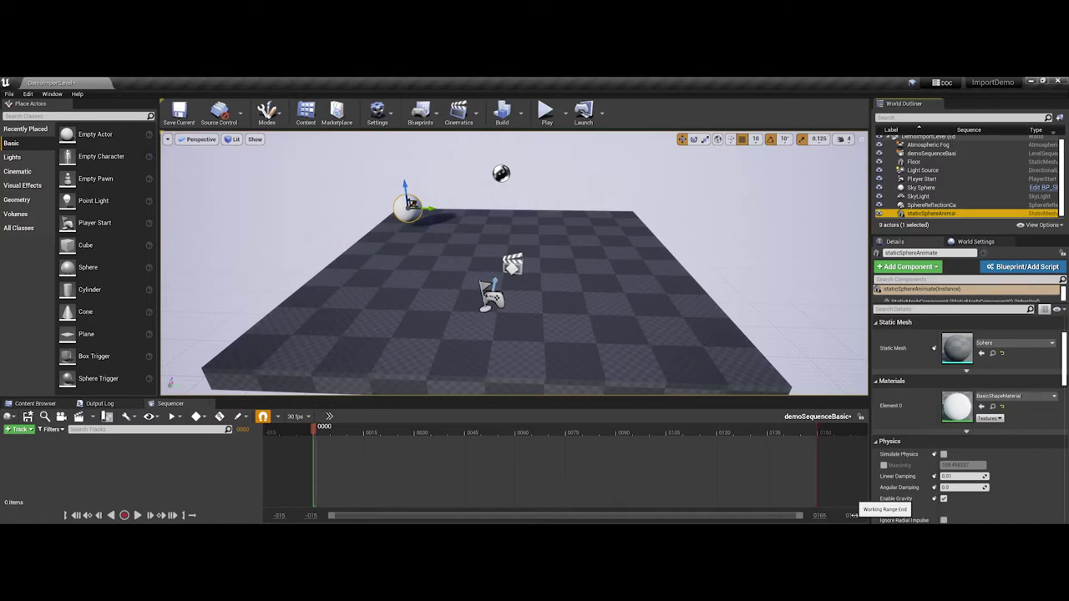
# Step: Set the working range end of the sequence timeline to frame 120
pyautogui.click(852, 515)
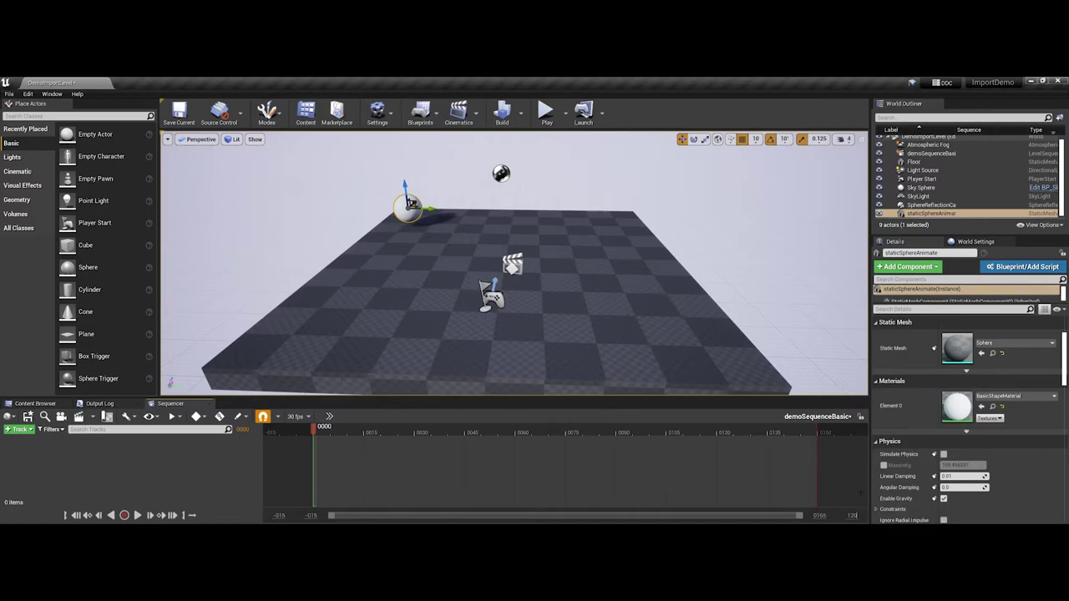
pyautogui.press('Return')
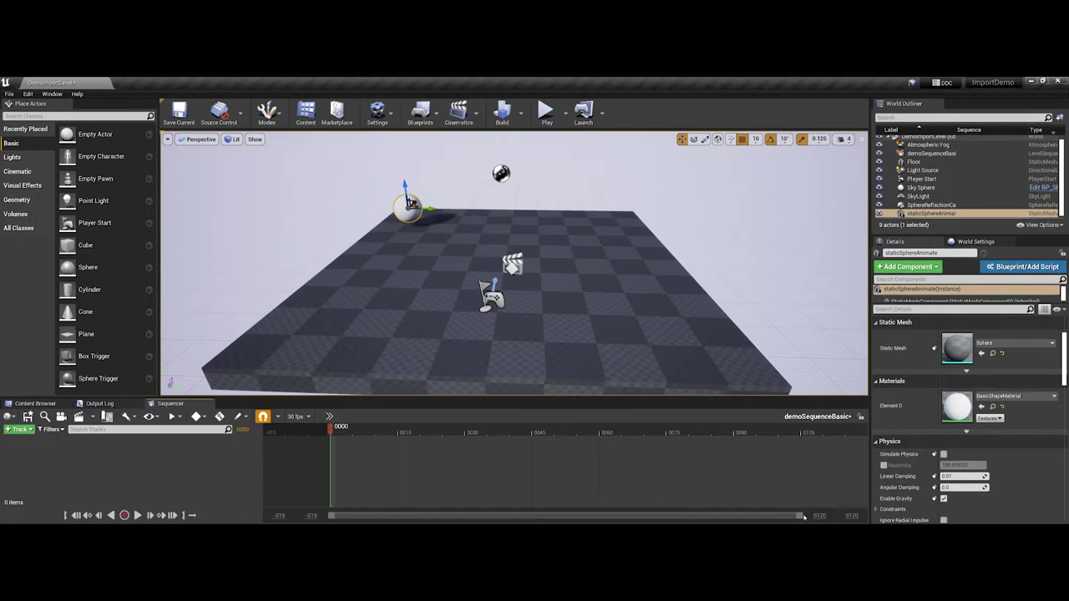
pyautogui.moveTo(805, 515)
pyautogui.mouseDown()
pyautogui.moveTo(692, 516)
pyautogui.moveTo(804, 519)
pyautogui.mouseUp()
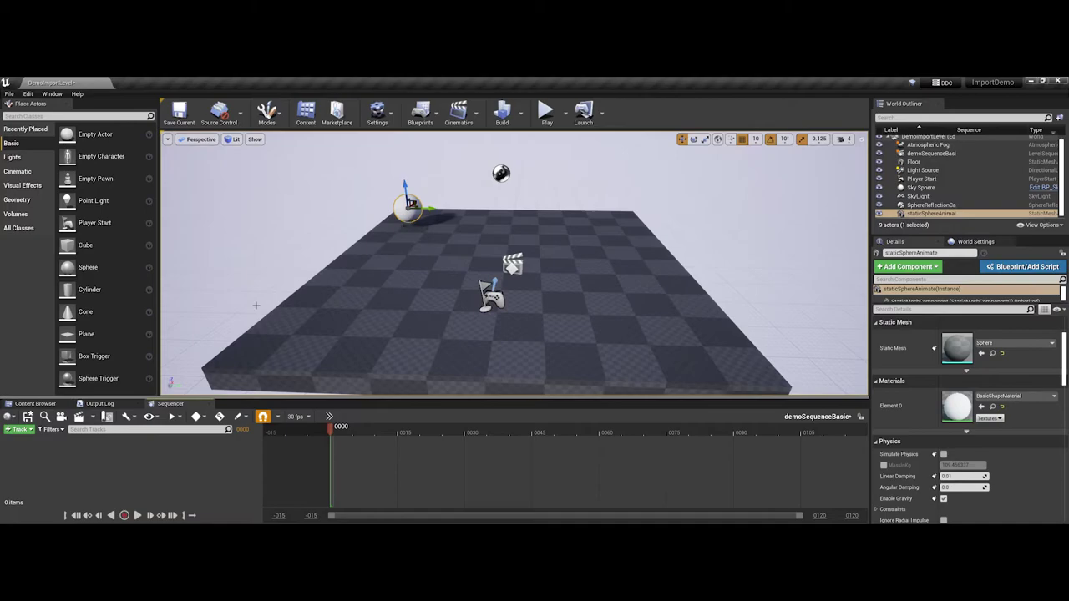
# Step: Add the staticSphereAnimate actor from the level to the sequence
pyautogui.click(18, 430)
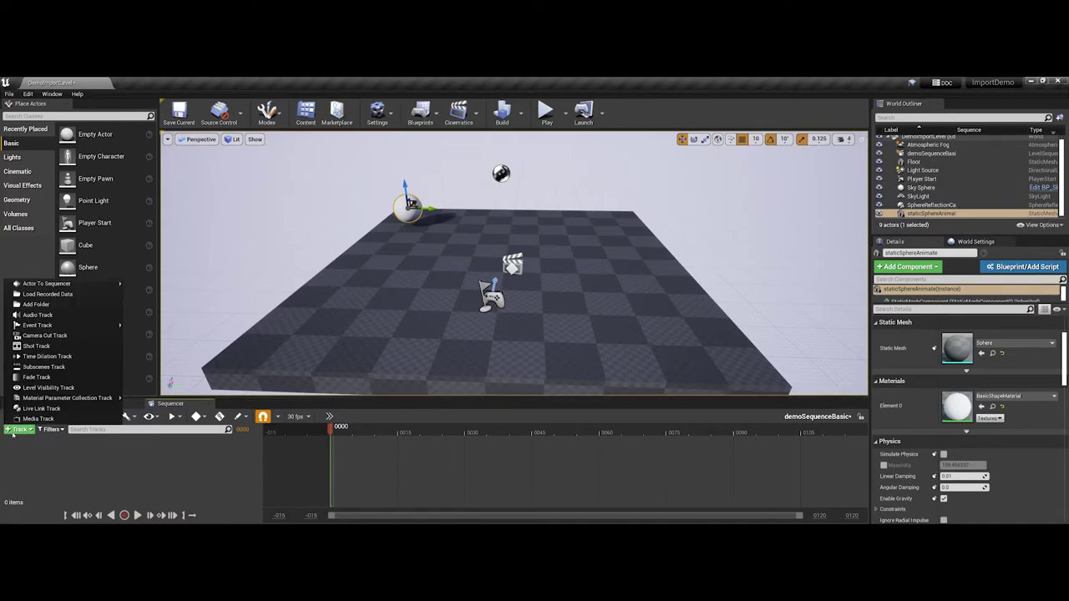
pyautogui.moveTo(77, 283)
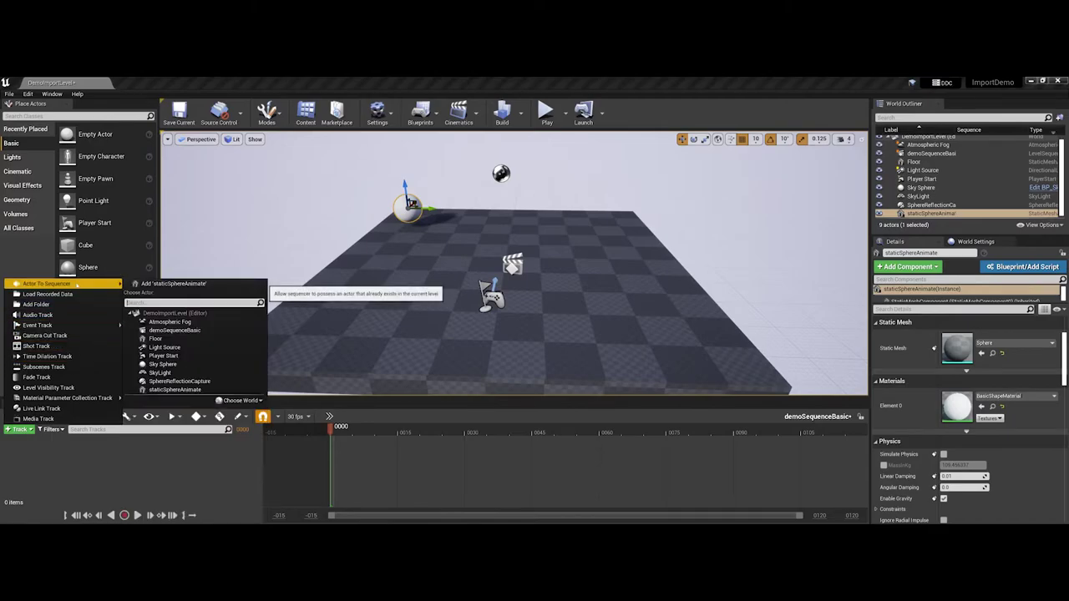
pyautogui.click(172, 390)
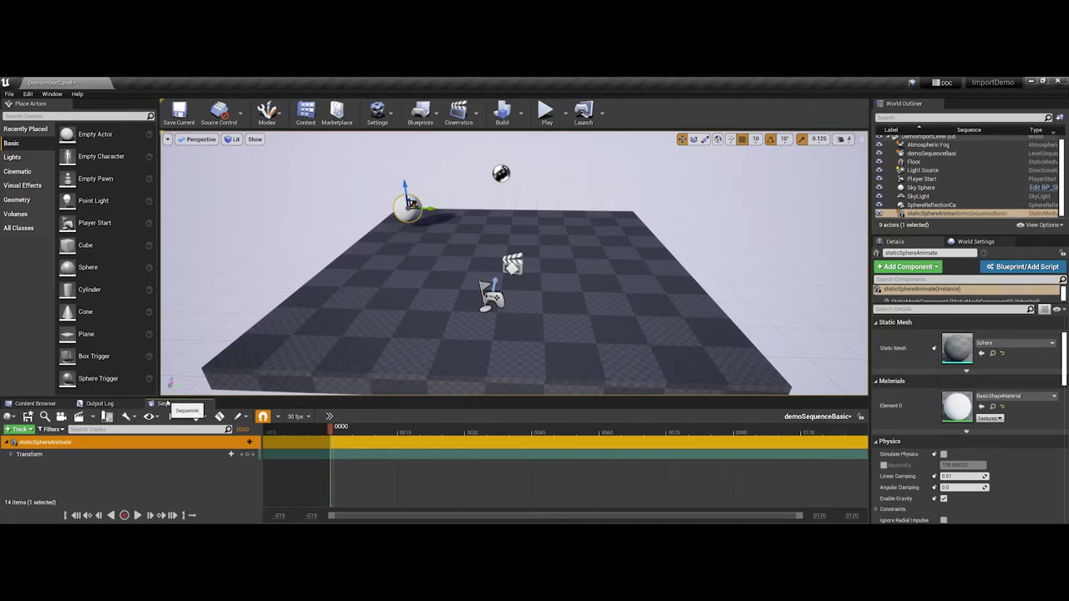
# Step: Add a Transform track to staticSphereAnimate in the sequence and expand its Location, Rotation and Scale channels
pyautogui.click(7, 443)
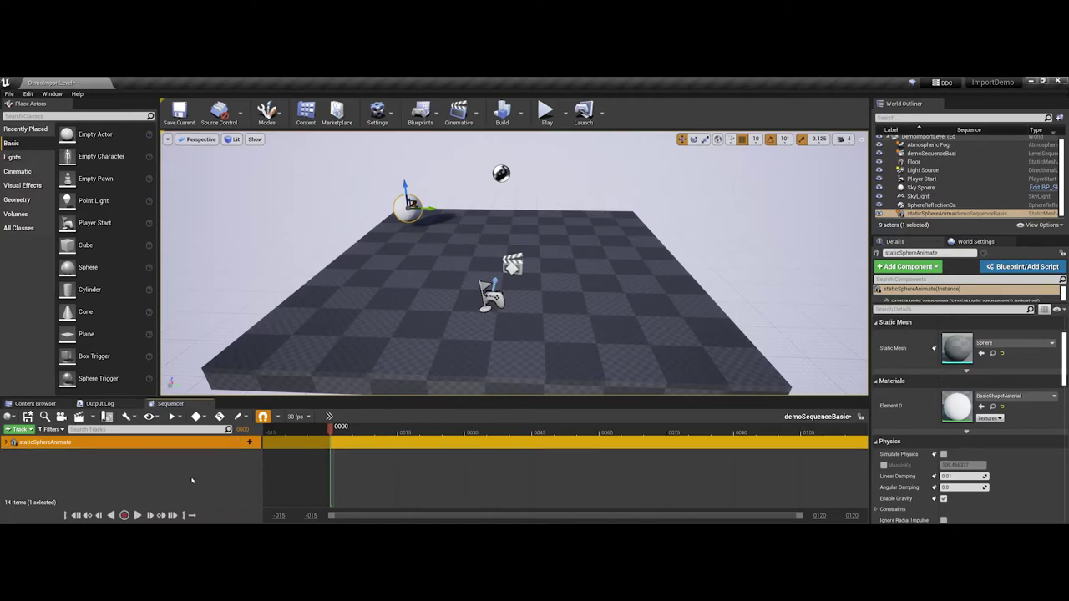
pyautogui.click(243, 443)
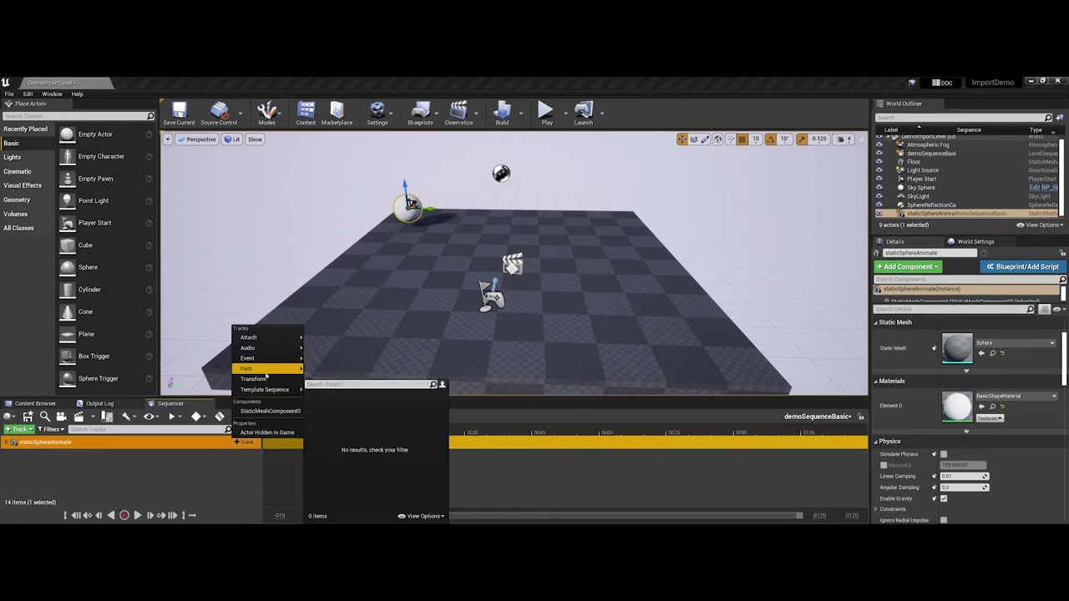
pyautogui.moveTo(267, 374)
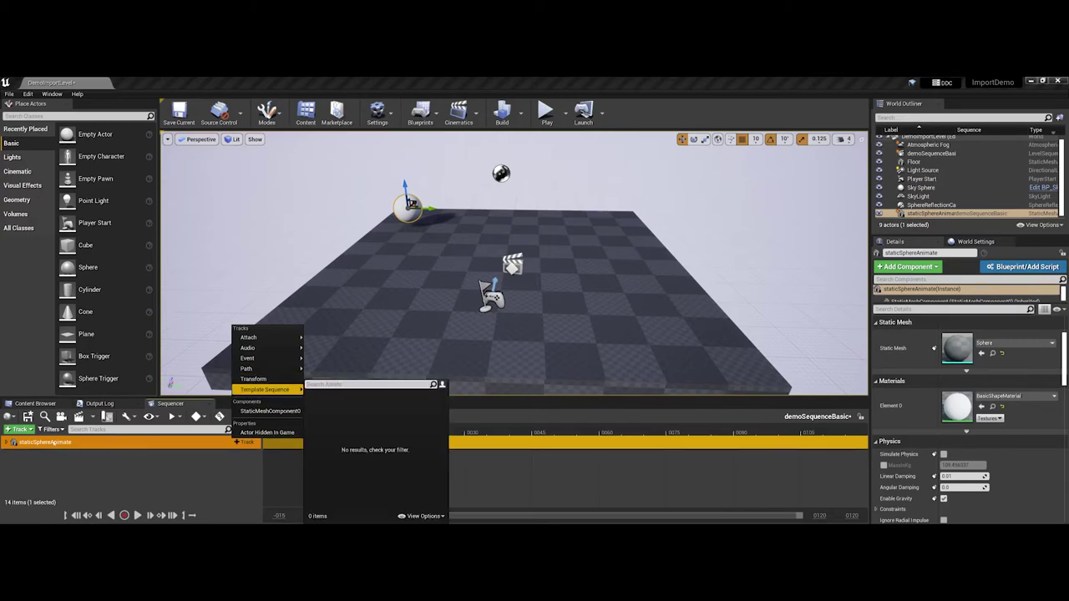
pyautogui.click(253, 379)
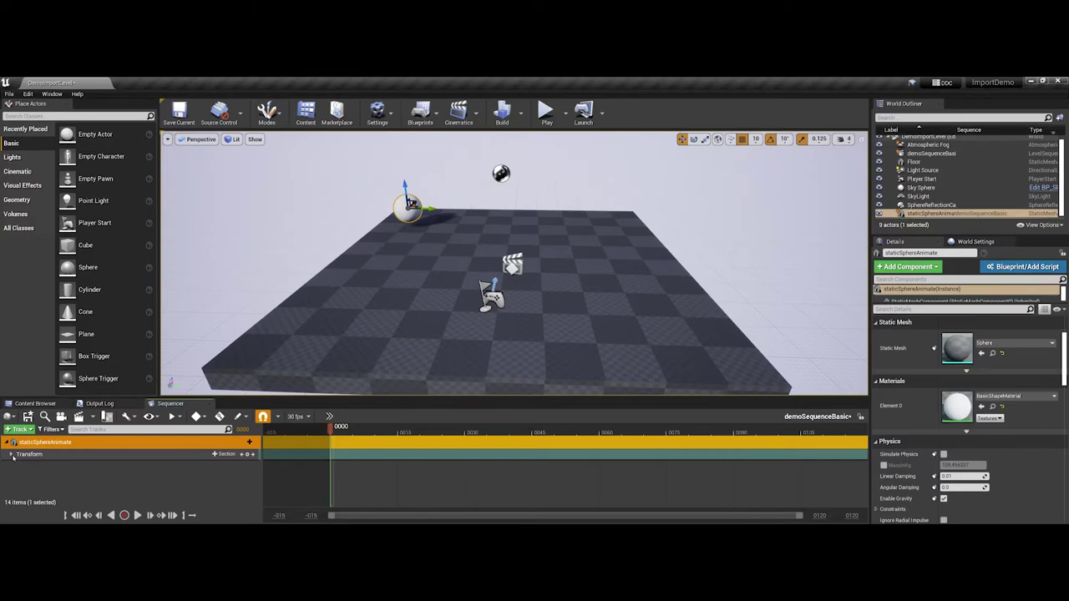
pyautogui.click(11, 454)
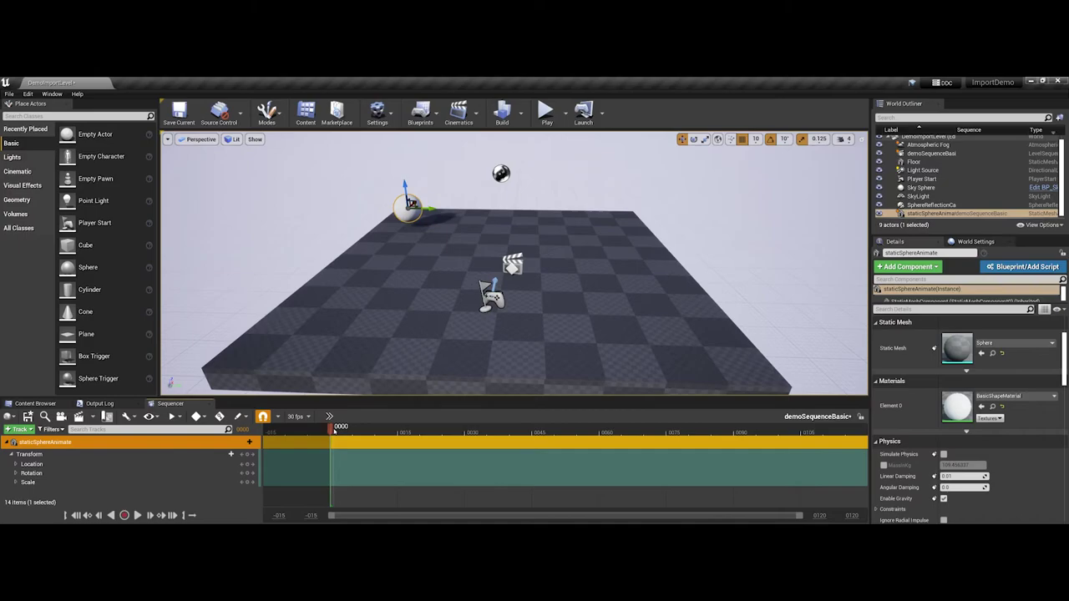
# Step: Animate the sphere's Location with a key at frame 0 in its starting corner and another at frame 60 in the floor's far right corner
pyautogui.moveTo(334, 431); pyautogui.dragTo(340, 433)
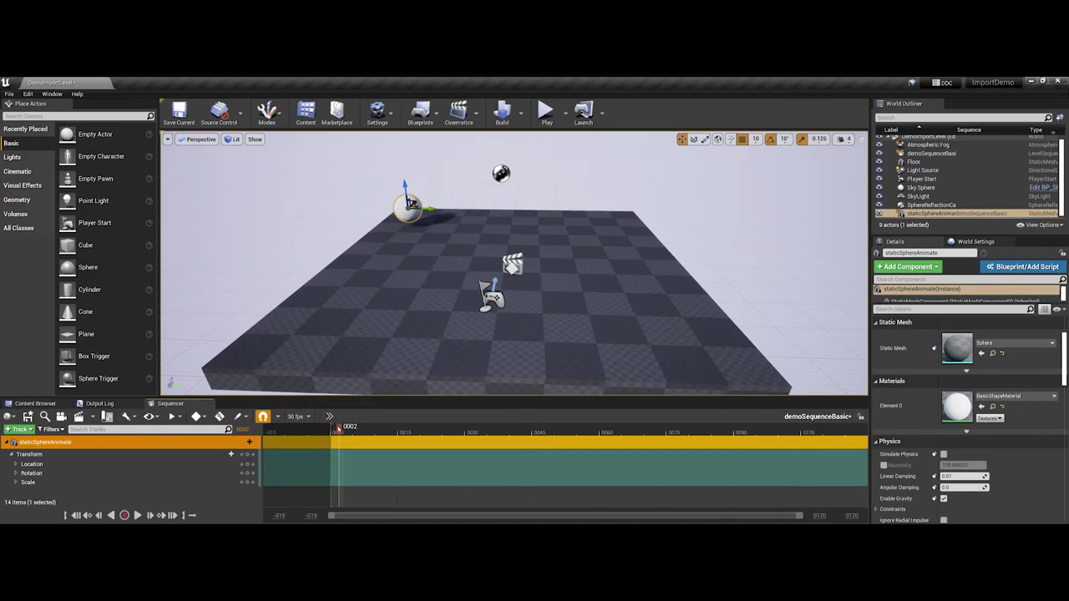
pyautogui.moveTo(339, 427); pyautogui.dragTo(333, 429)
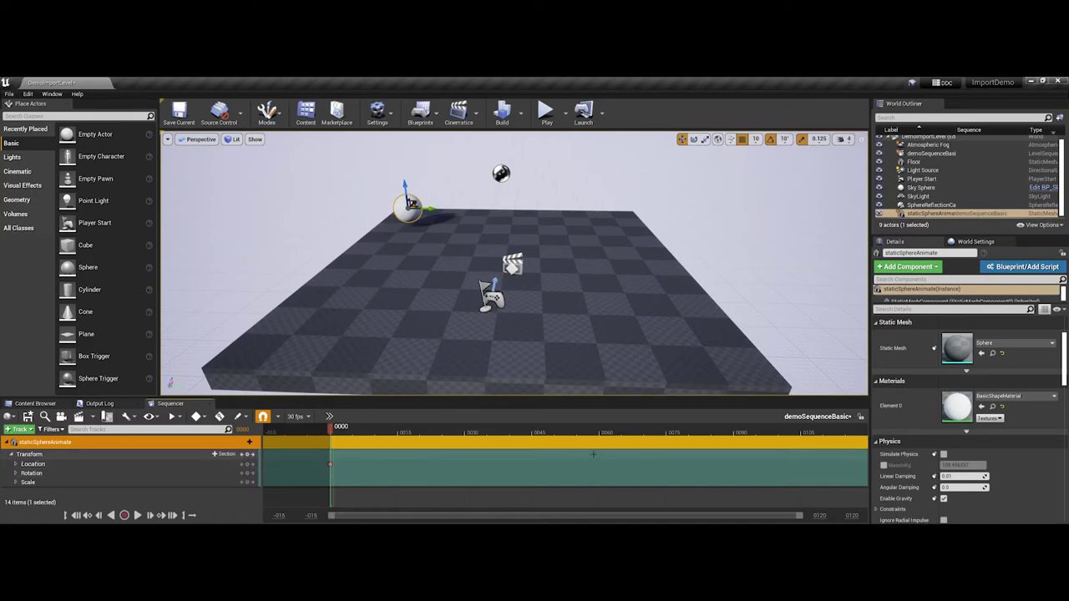
pyautogui.moveTo(331, 431); pyautogui.dragTo(603, 457)
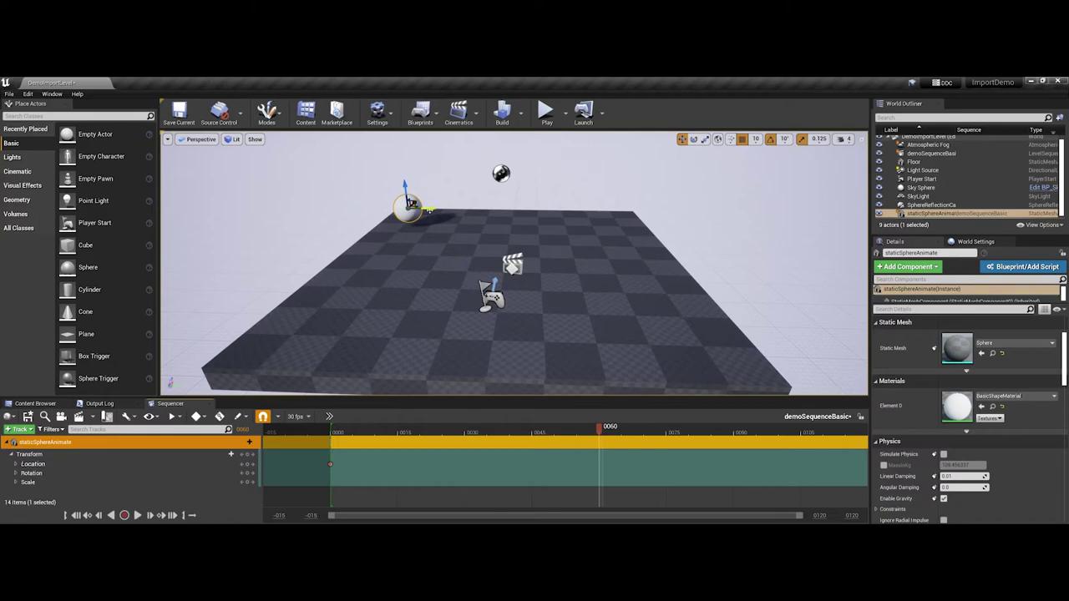
pyautogui.moveTo(428, 210); pyautogui.dragTo(642, 231)
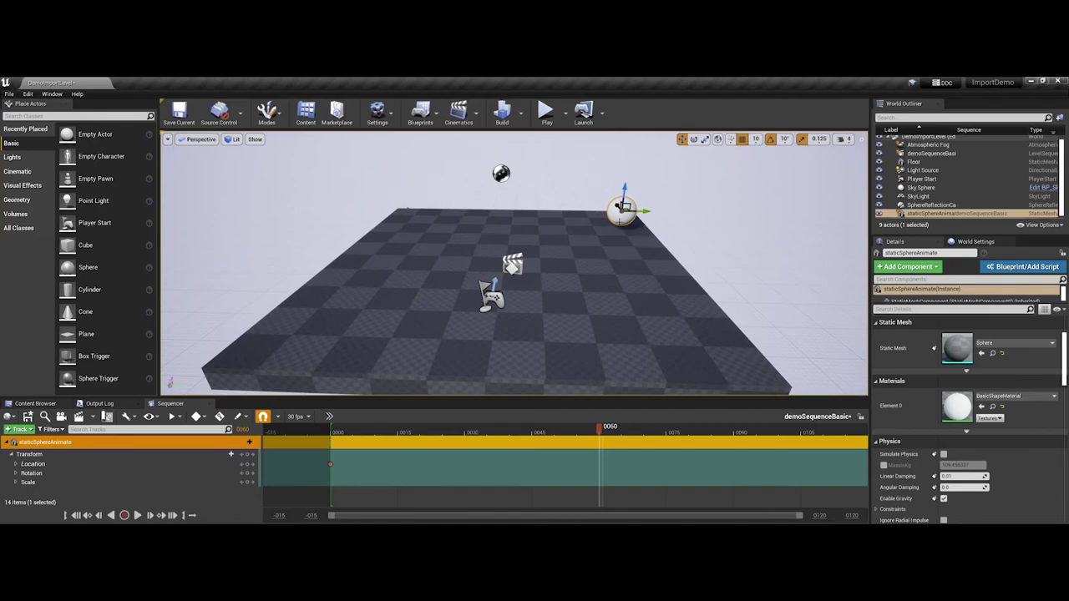
pyautogui.click(247, 464)
pyautogui.moveTo(601, 430)
pyautogui.mouseDown()
pyautogui.moveTo(333, 430)
pyautogui.moveTo(601, 443)
pyautogui.mouseUp()
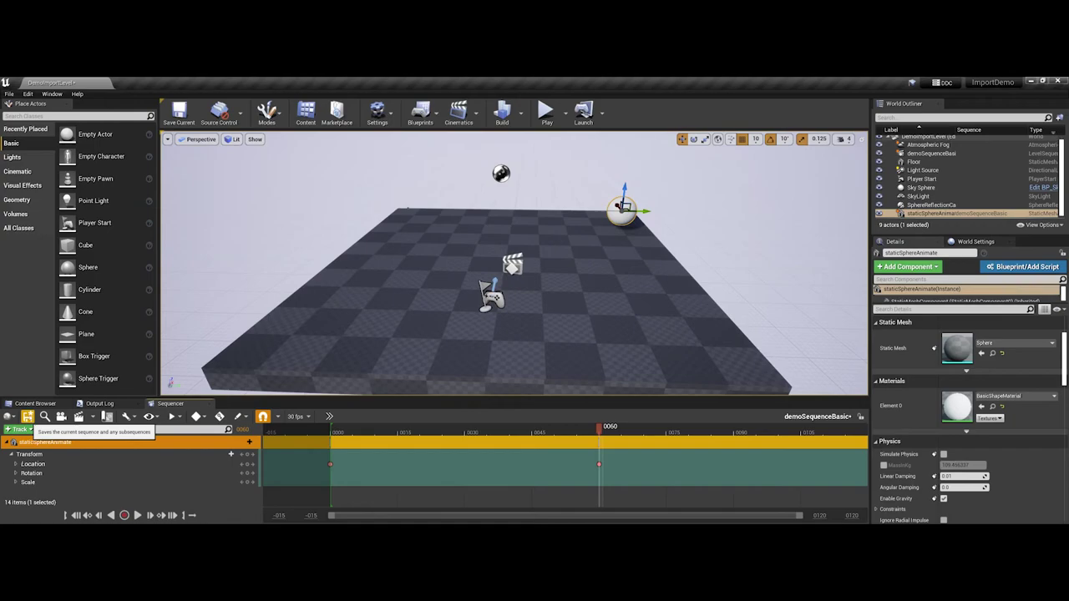
# Step: Save the current sequence and select its demoSequenceBasic asset among the project content
pyautogui.click(27, 416)
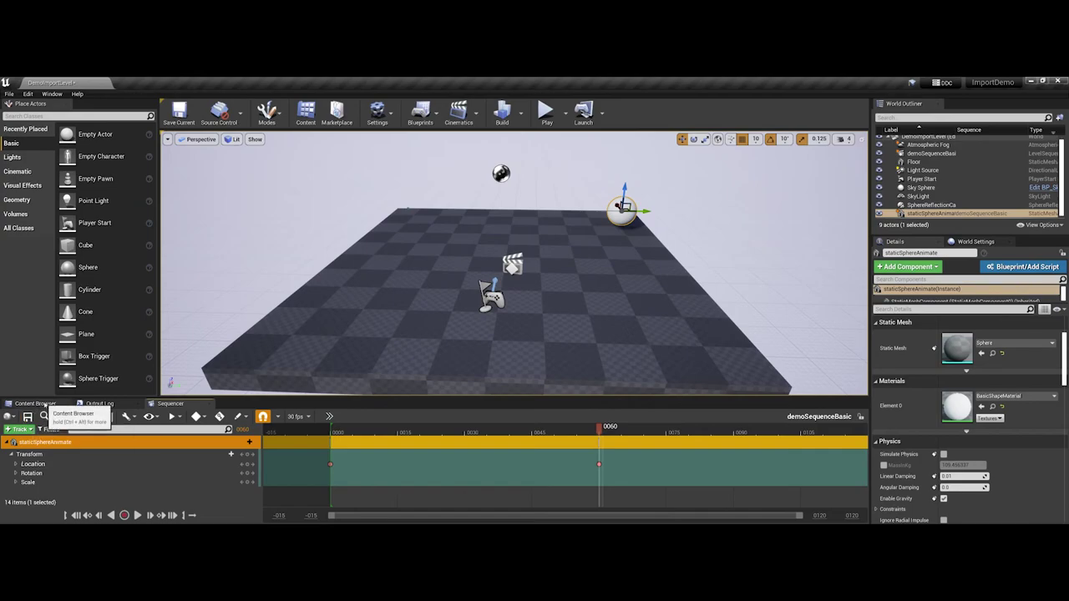
pyautogui.click(45, 404)
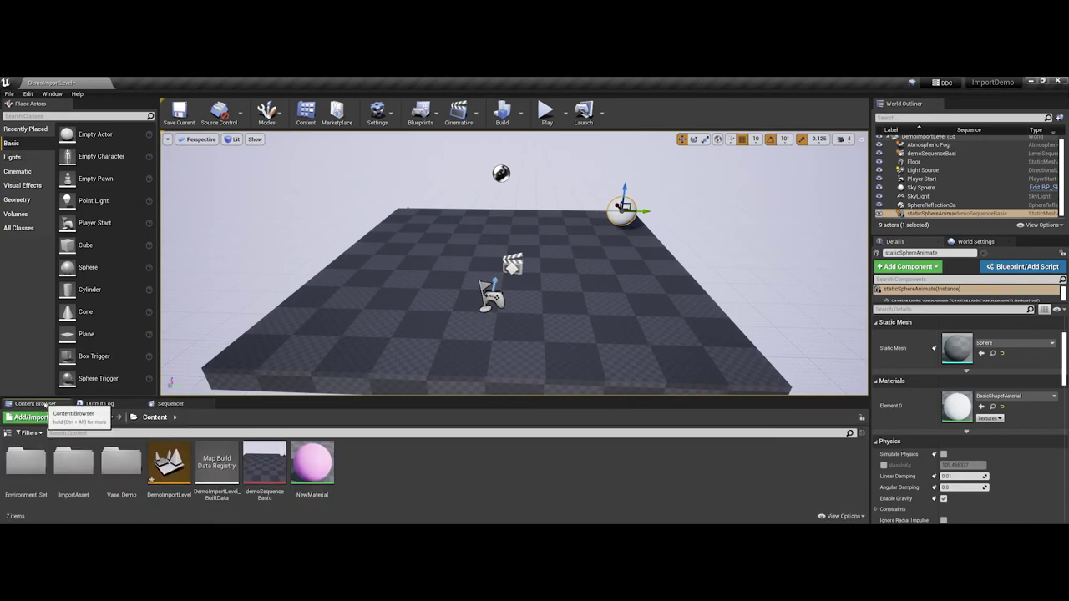
pyautogui.click(255, 471)
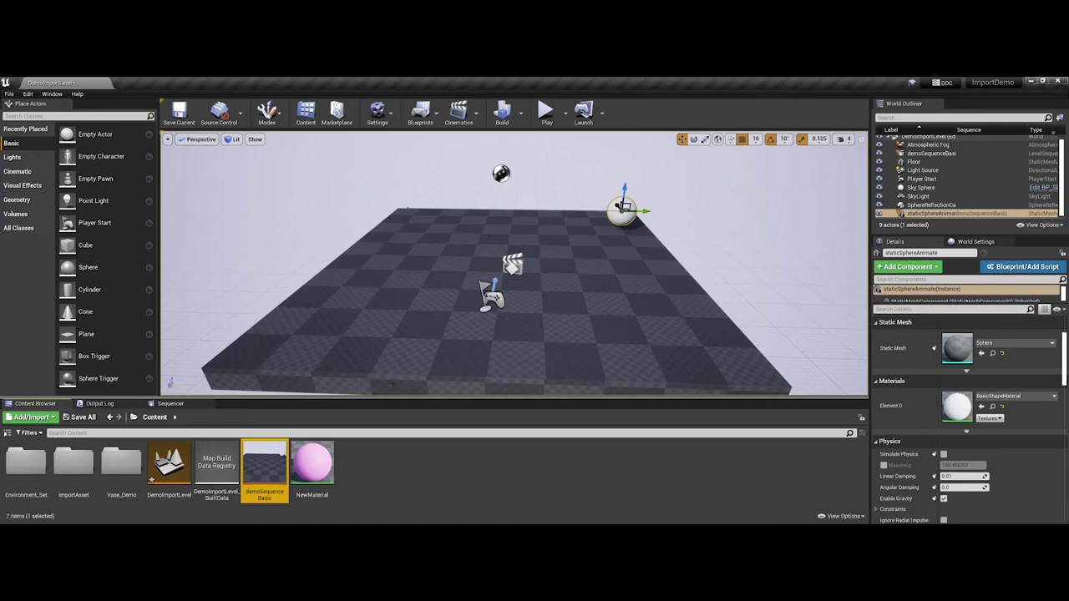
# Step: Select the demoSequenceBasic actor in the level, play the level to check the sphere's animation, and stop the simulation
pyautogui.click(513, 265)
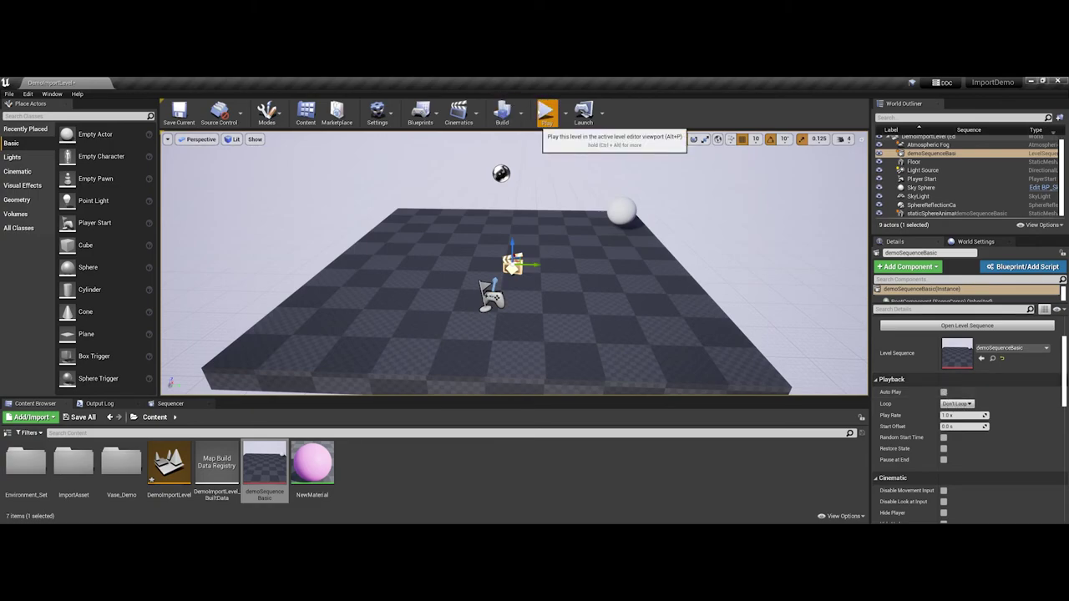
pyautogui.click(547, 116)
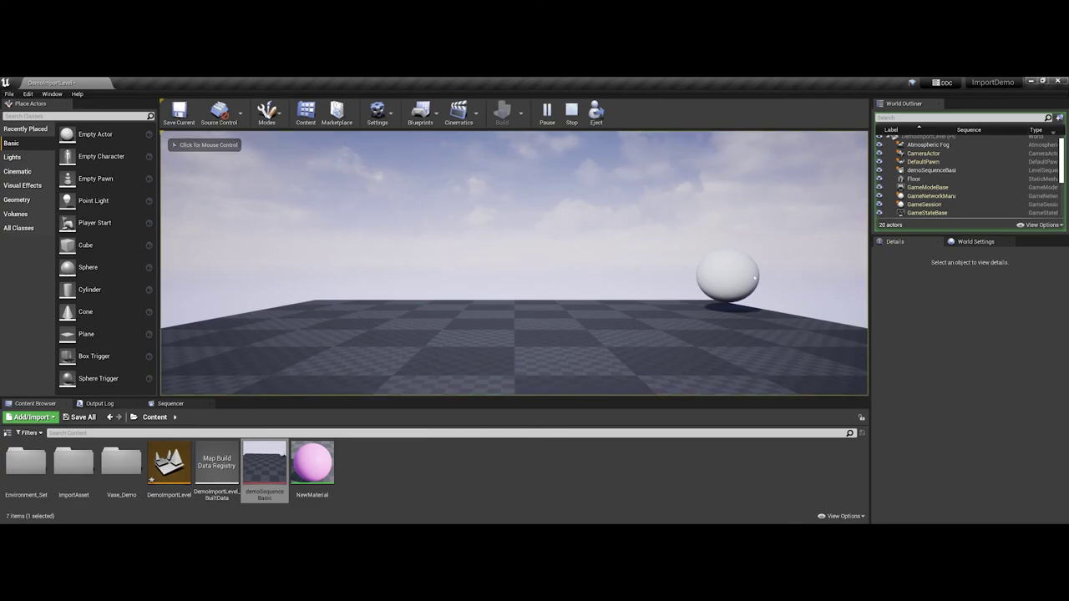
pyautogui.click(571, 111)
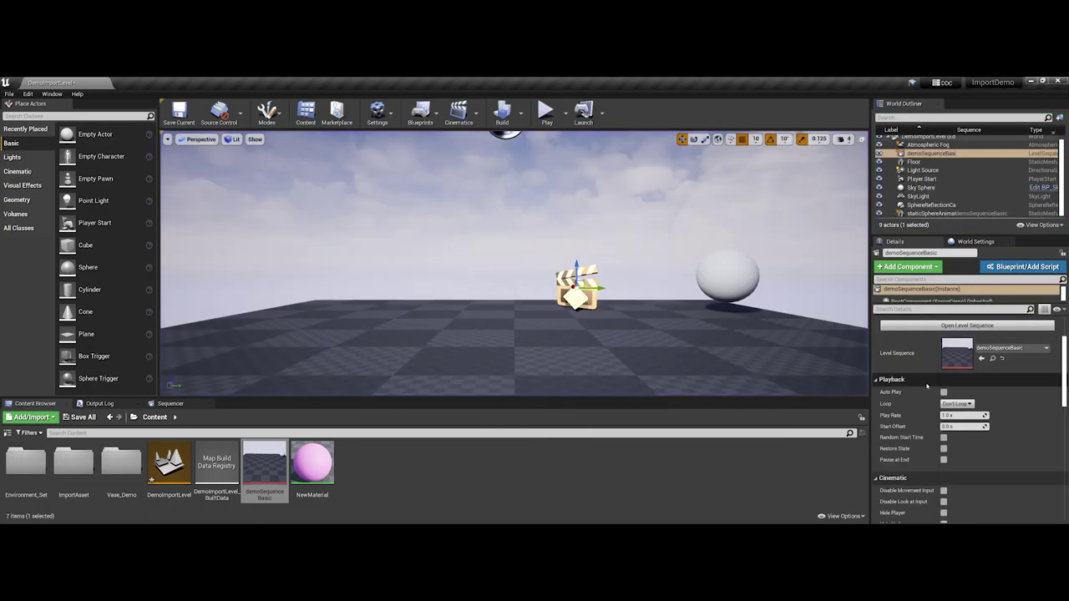
# Step: Enable Auto Play for the demoSequenceBasic actor and test it by playing and stopping the level
pyautogui.click(944, 393)
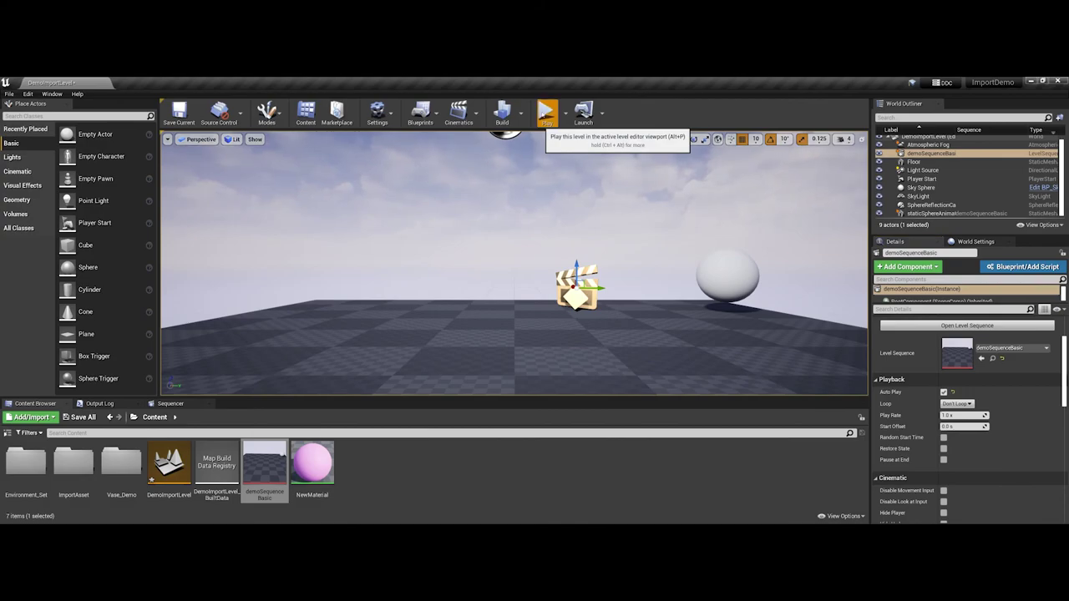
pyautogui.click(546, 115)
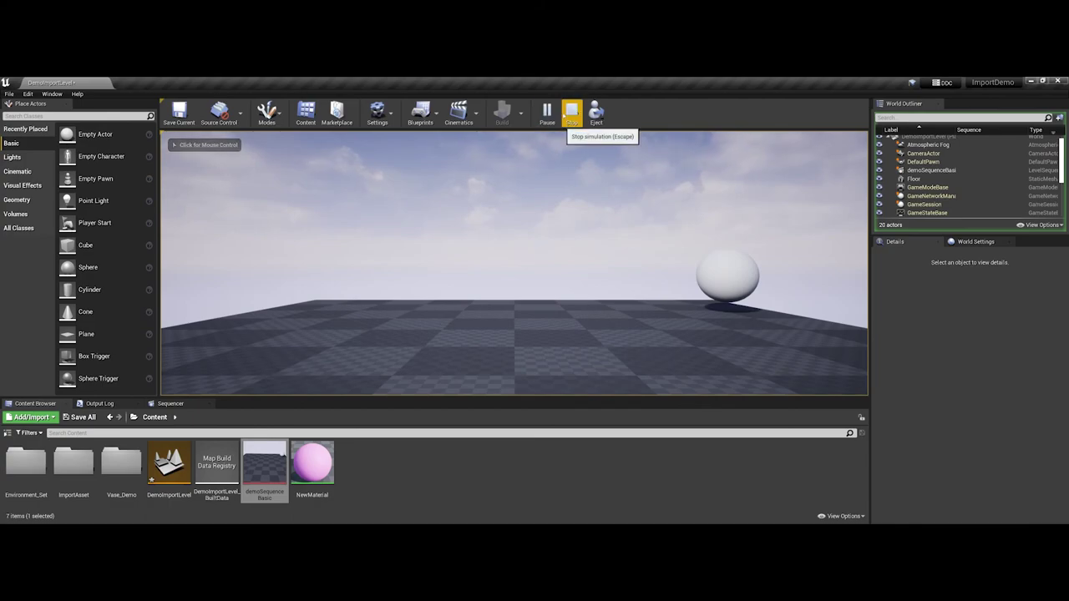
pyautogui.click(571, 112)
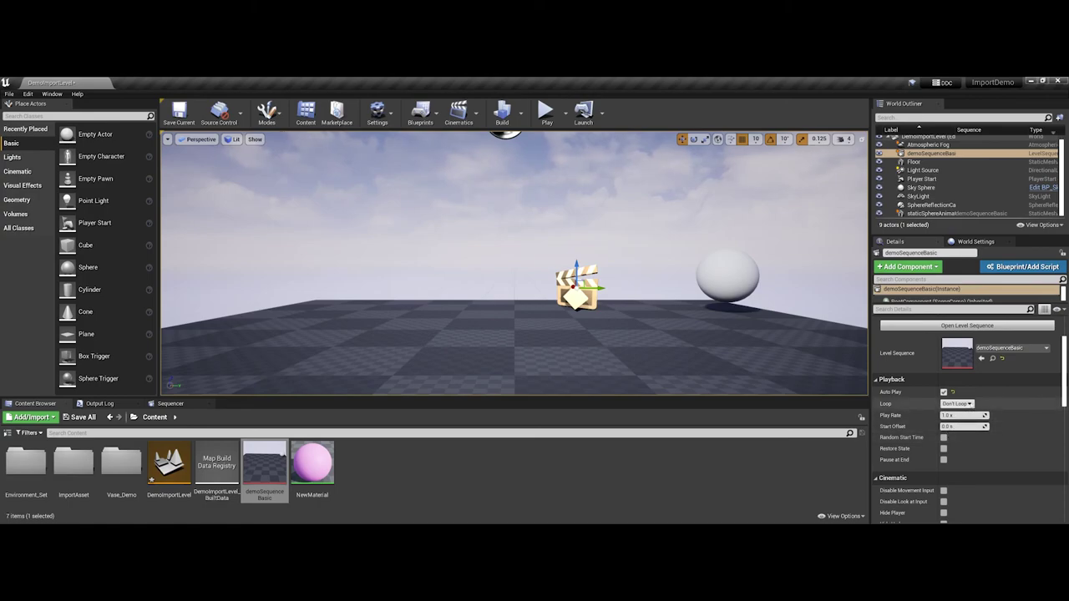
# Step: Set the demoSequenceBasic actor's Loop option to Loop Indefinitely and test it by playing and stopping the level
pyautogui.click(957, 403)
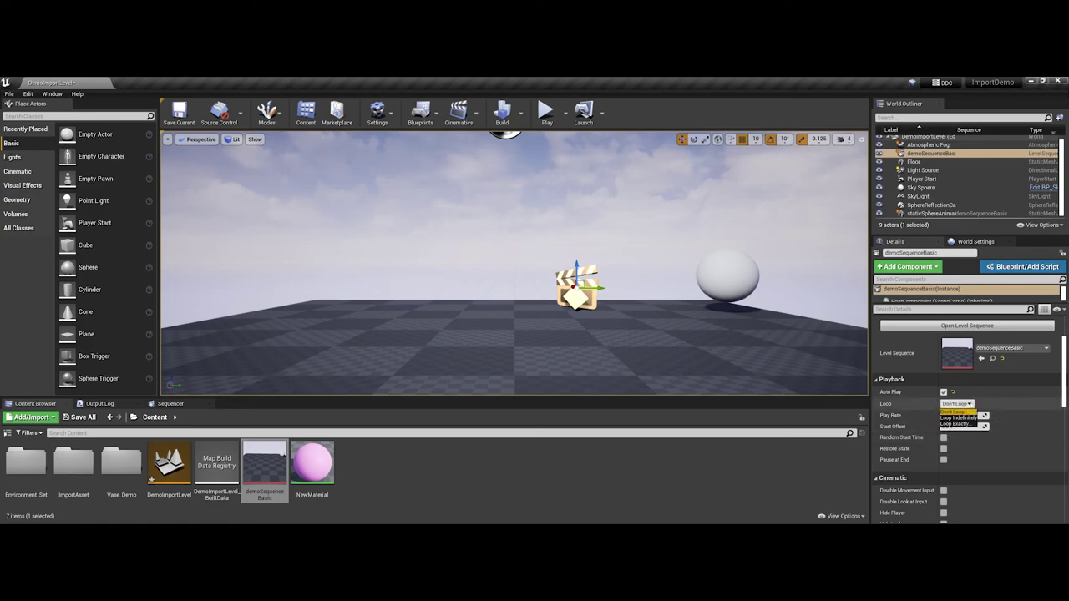
pyautogui.click(967, 418)
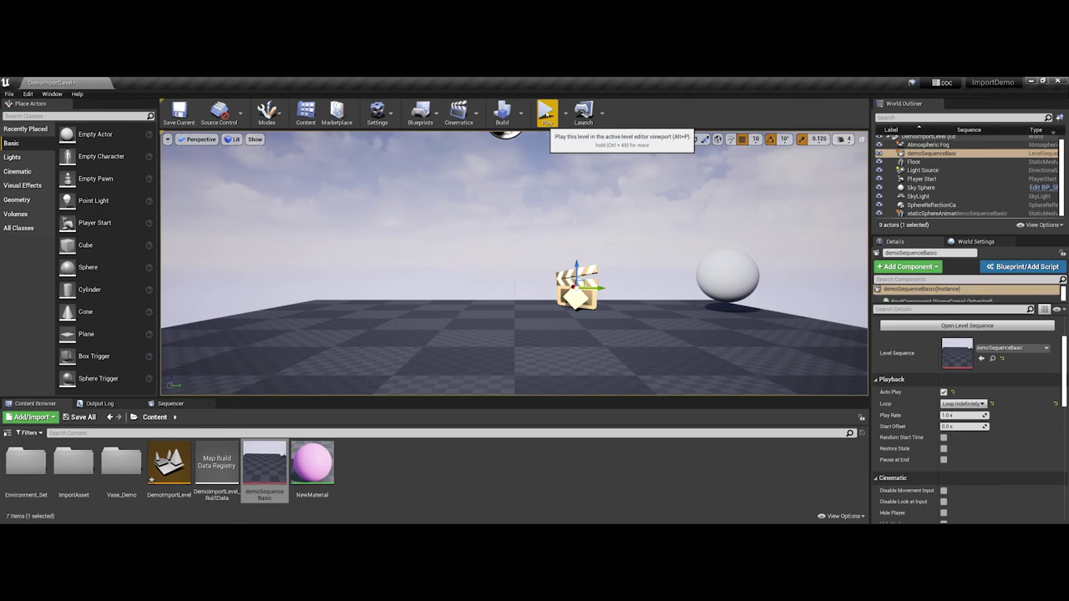
pyautogui.click(545, 113)
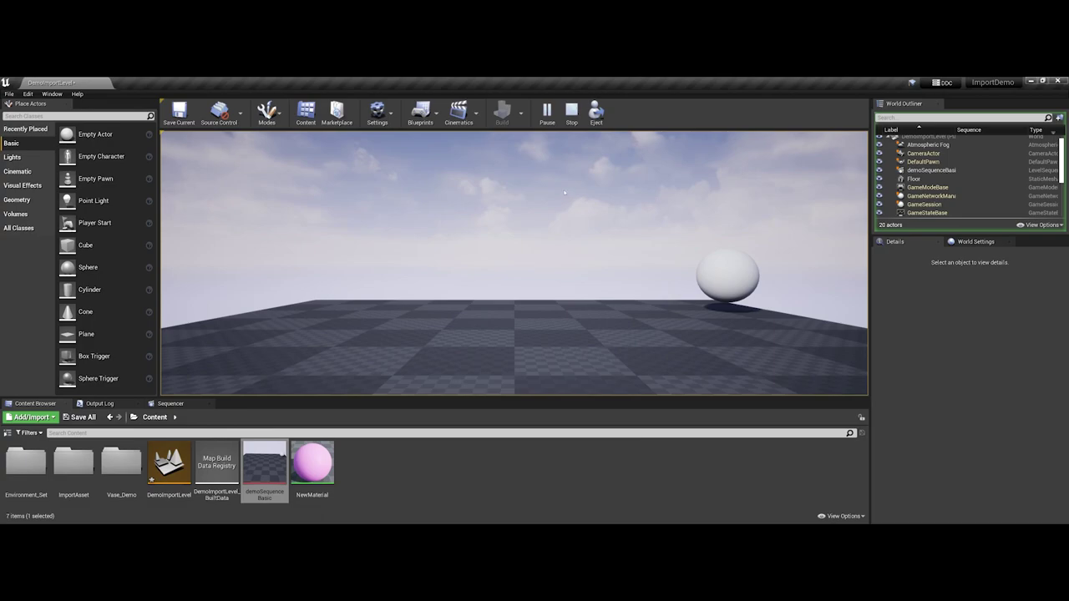
pyautogui.click(572, 112)
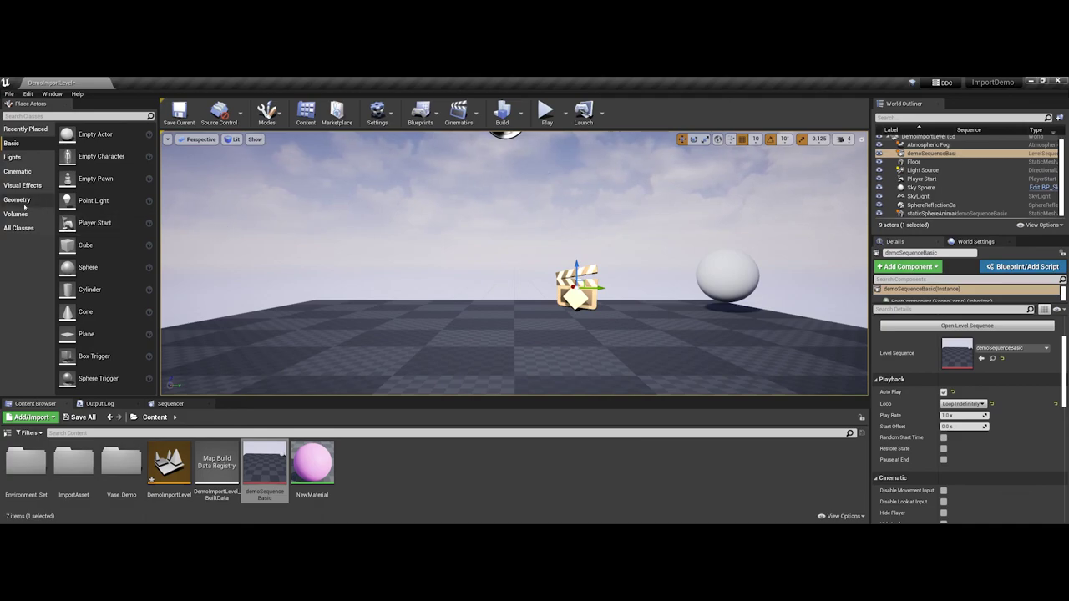
# Step: Show the Geometry category of placeable actors
pyautogui.click(17, 200)
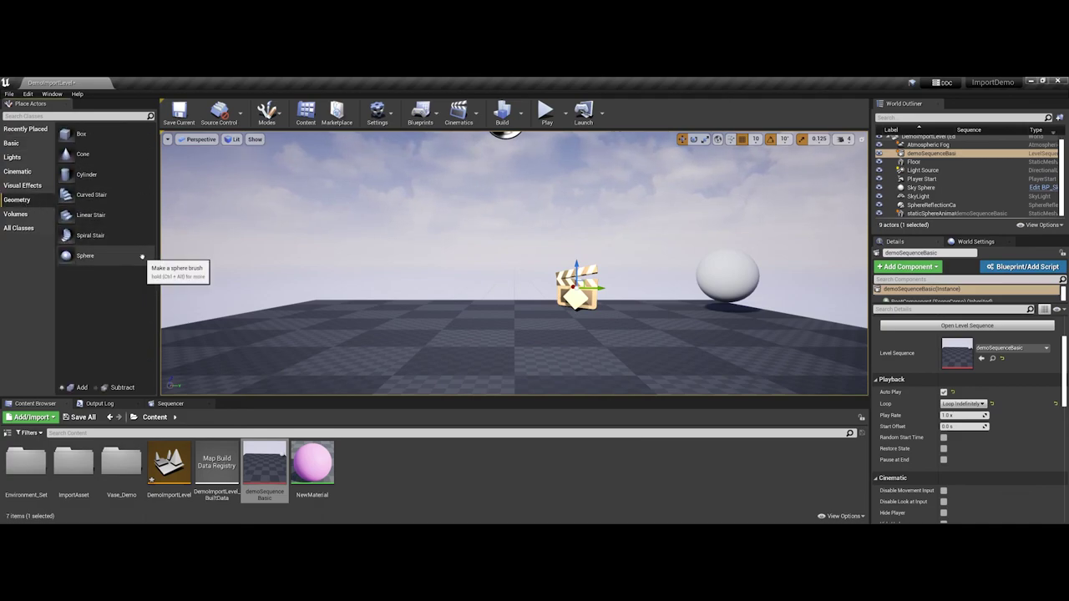